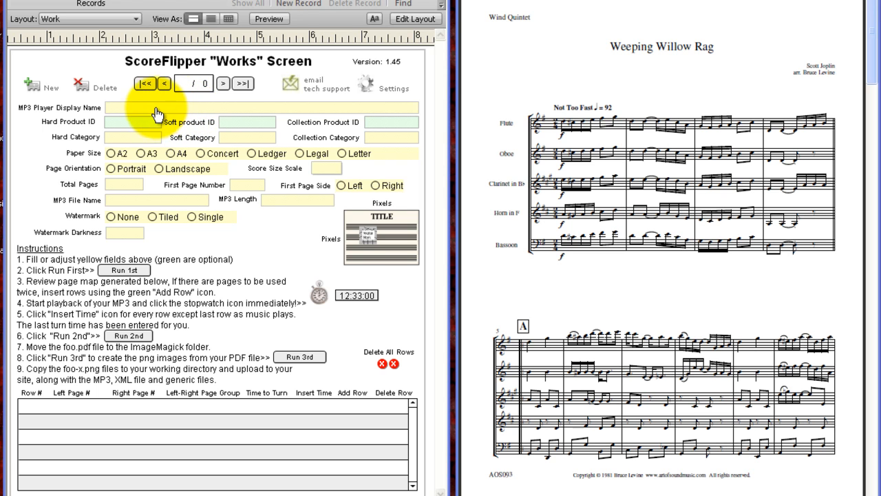
Create a new record and set the MP3 player display name to "Weeping Willow rag"
{"action": "left_click", "coordinate": [38, 93]}
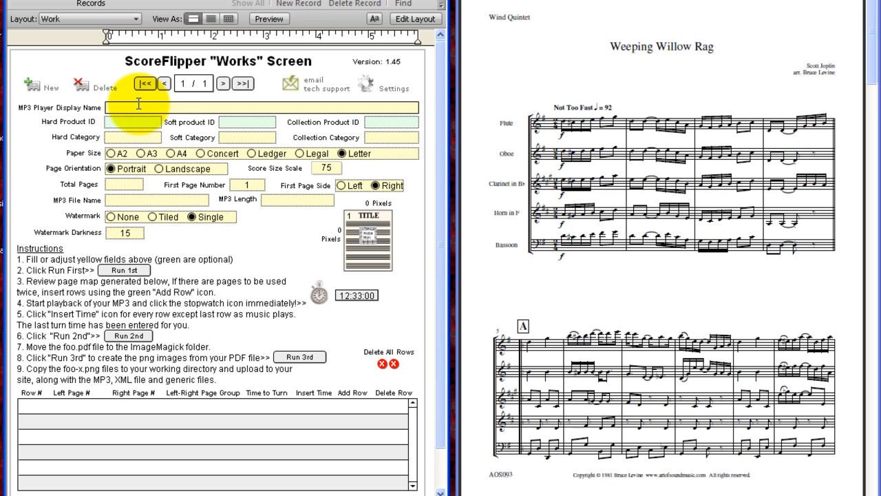
{"action": "type", "text": "Weeping Willow rag"}
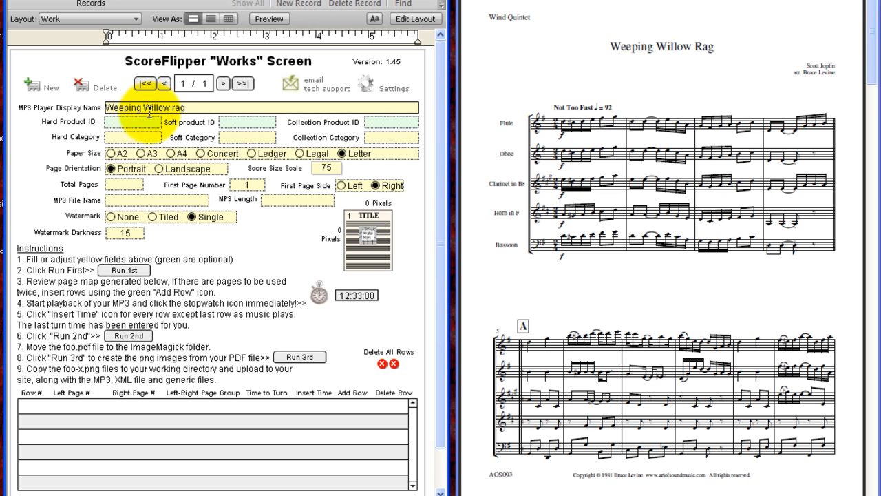
Set both the hard product ID and the soft product ID to 608
{"action": "left_click", "coordinate": [150, 122]}
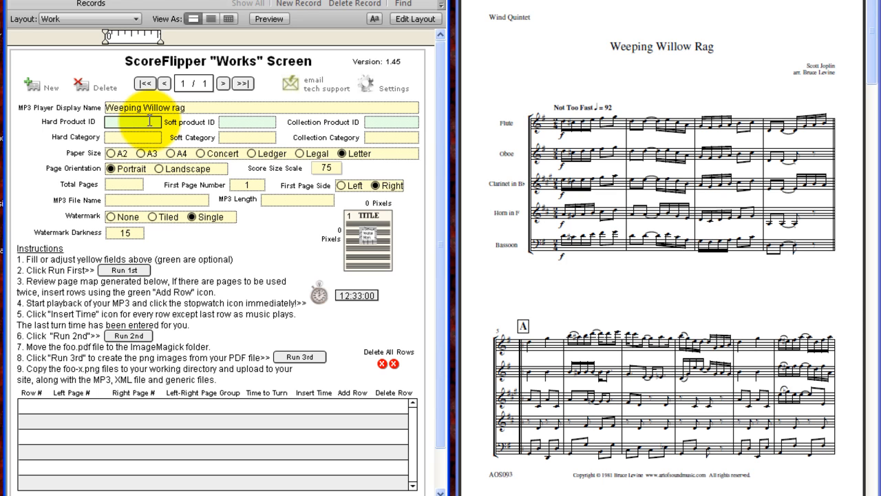
{"action": "type", "text": "608"}
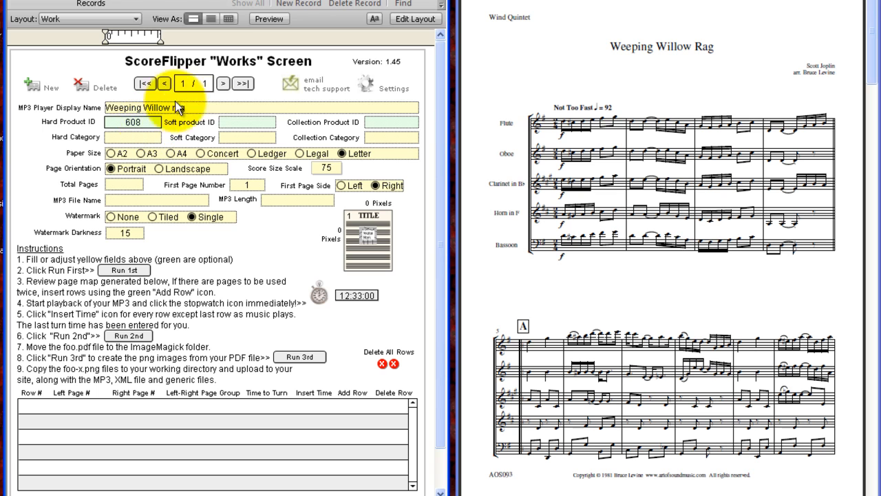
{"action": "left_click", "coordinate": [262, 122]}
{"action": "type", "text": "608"}
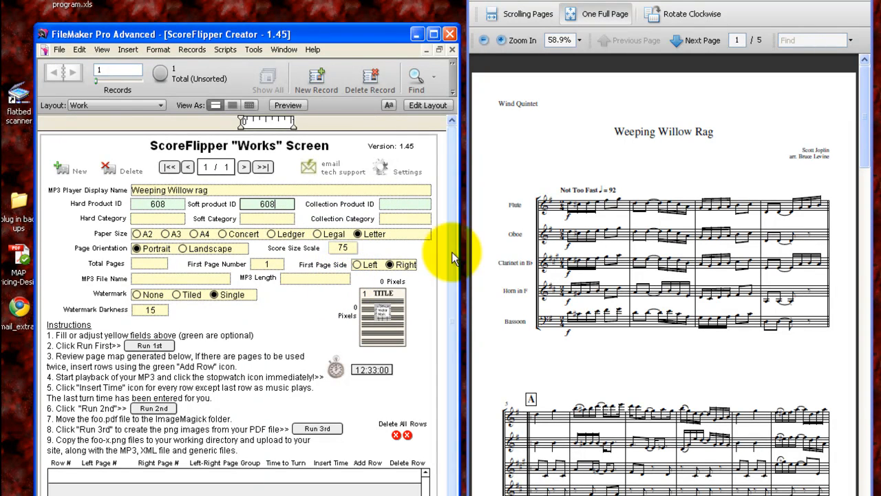
Set the total pages to 5 and the MP3 file name to 608
{"action": "left_click", "coordinate": [589, 143]}
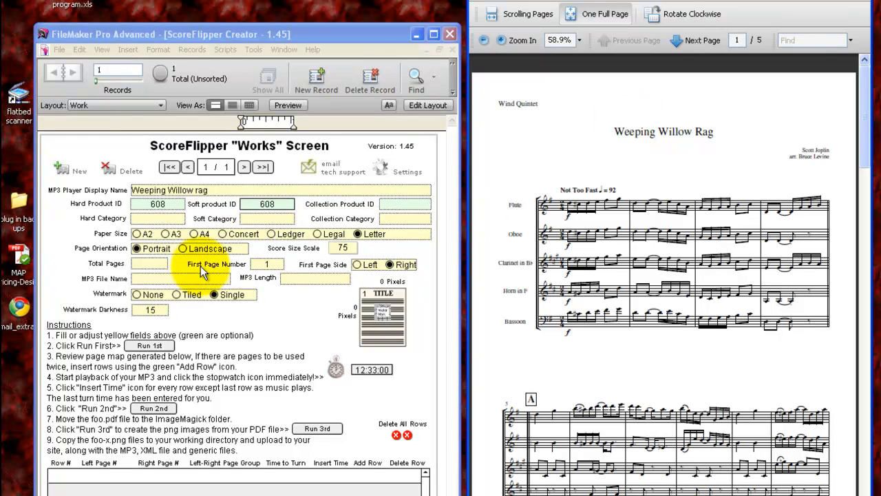
{"action": "left_click", "coordinate": [153, 263]}
{"action": "type", "text": "5"}
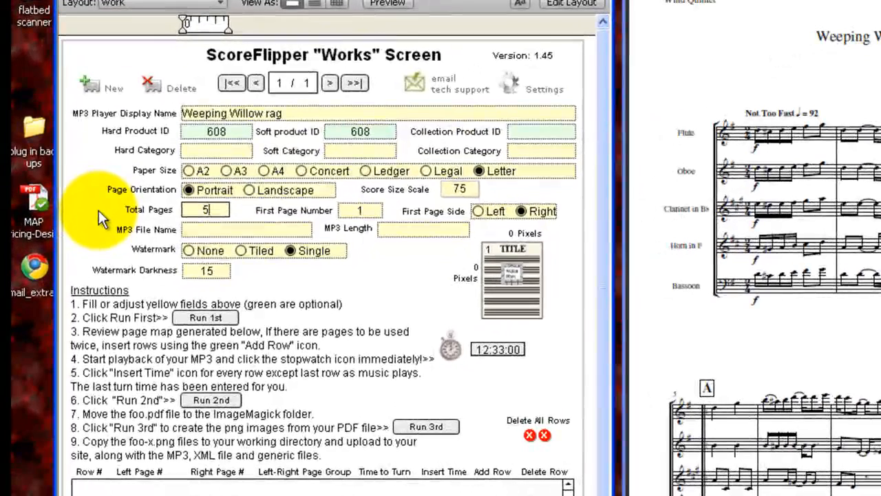
{"action": "left_click", "coordinate": [227, 230]}
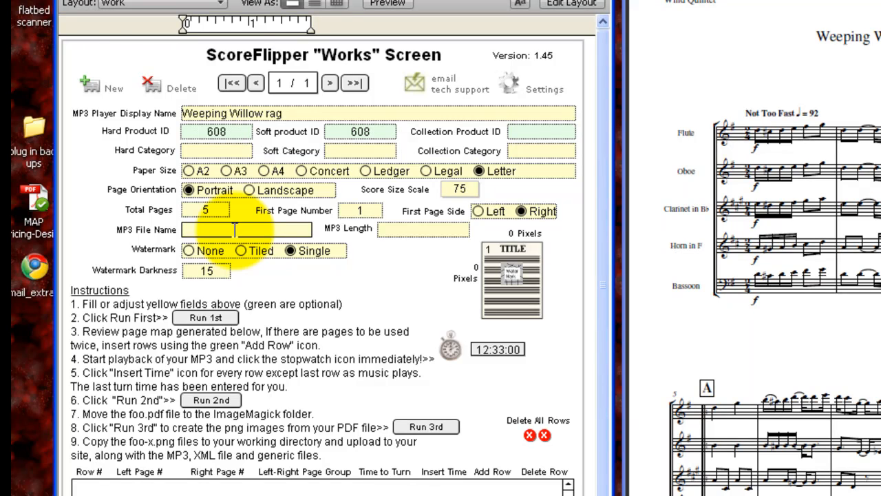
{"action": "type", "text": "608"}
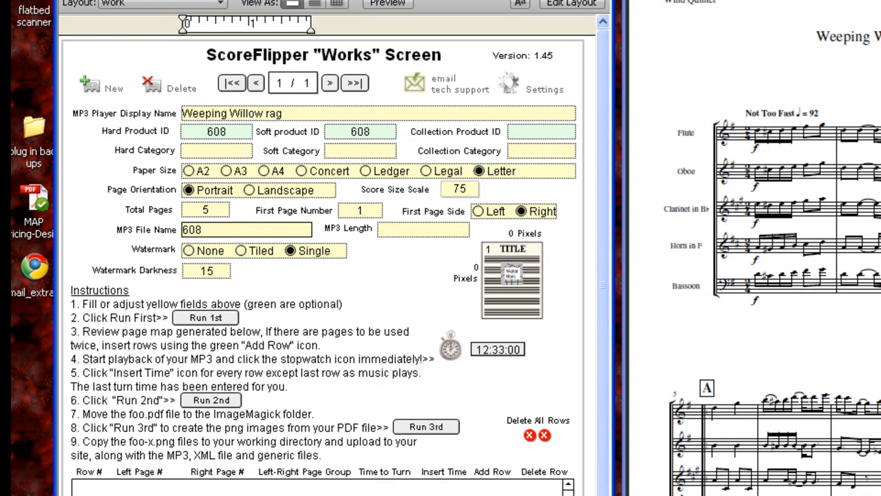
Check the track's length in the media player and set the MP3 length to 3:13
{"action": "key", "text": "alt+Tab"}
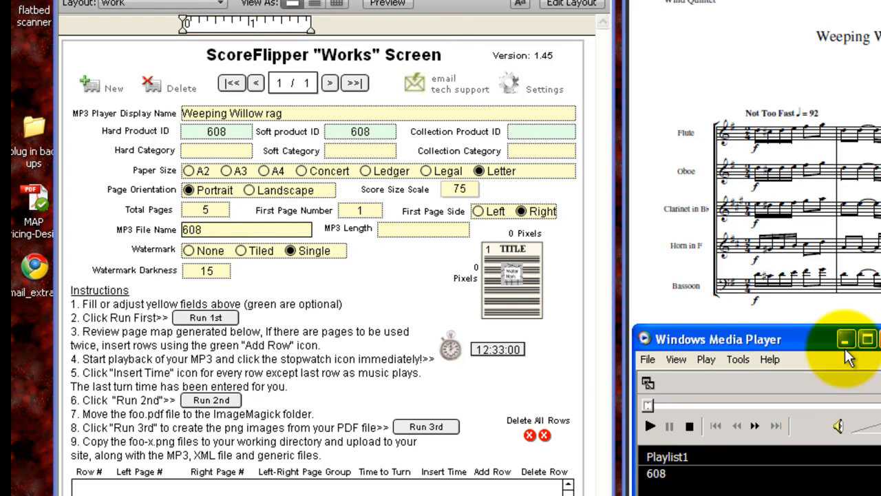
{"action": "left_click_drag", "start_coordinate": [750, 340], "coordinate": [777, 284]}
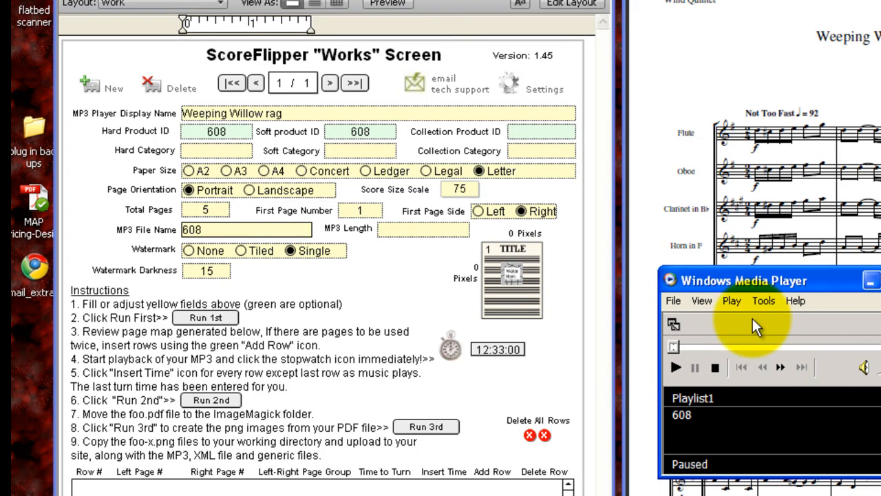
{"action": "left_click_drag", "start_coordinate": [675, 347], "coordinate": [880, 349]}
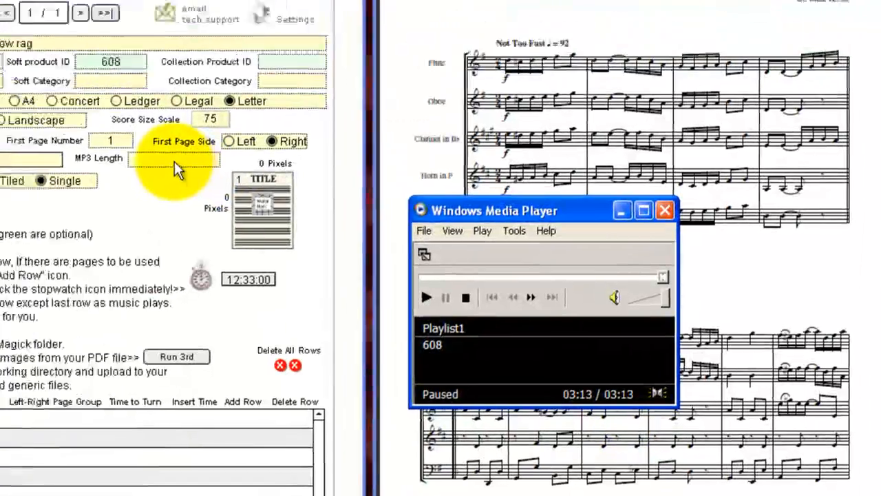
{"action": "left_click", "coordinate": [174, 161]}
{"action": "type", "text": "33:13"}
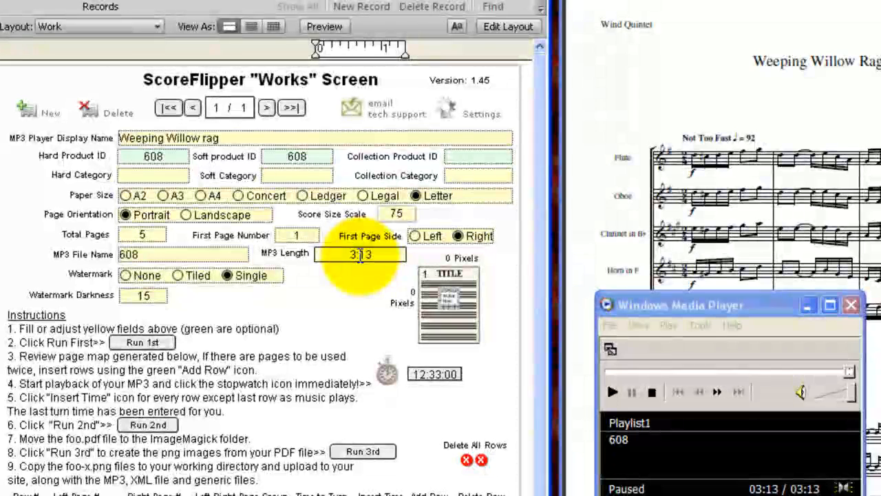
Run the first script to generate the page map rows
{"action": "left_click", "coordinate": [335, 289]}
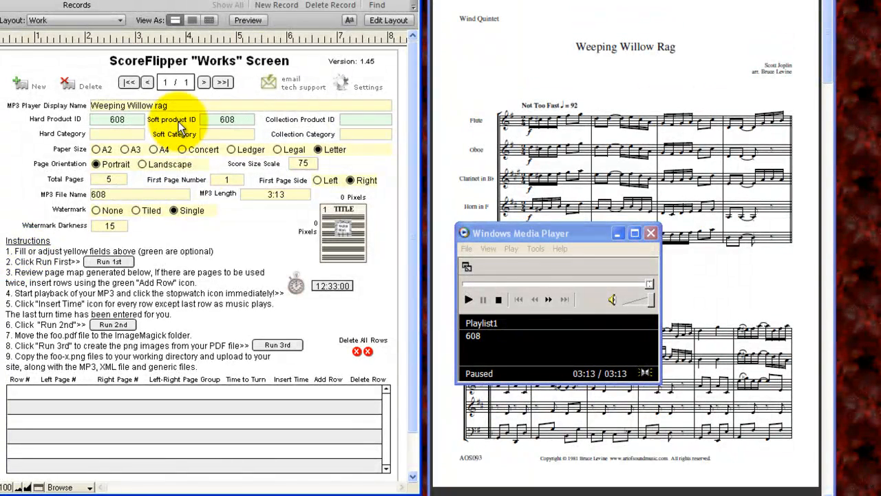
{"action": "left_click", "coordinate": [110, 262]}
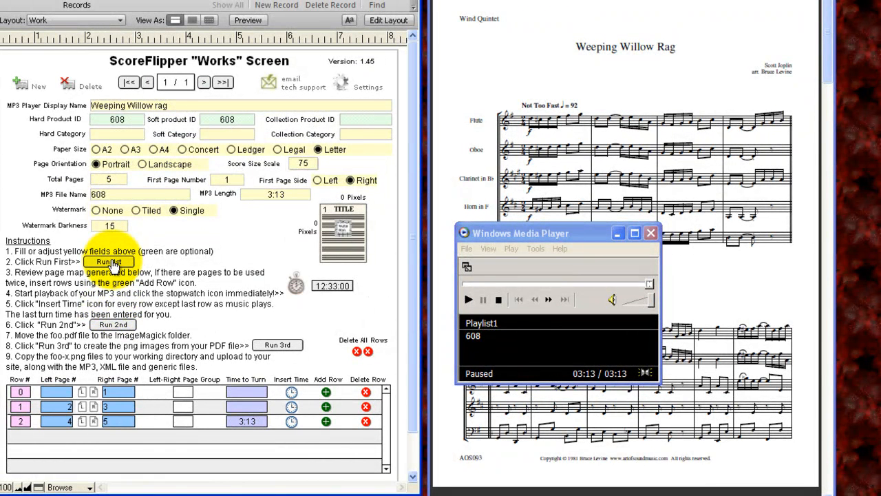
Page through the score PDF to review its page layout
{"action": "left_click", "coordinate": [618, 233]}
{"action": "left_click", "coordinate": [618, 233]}
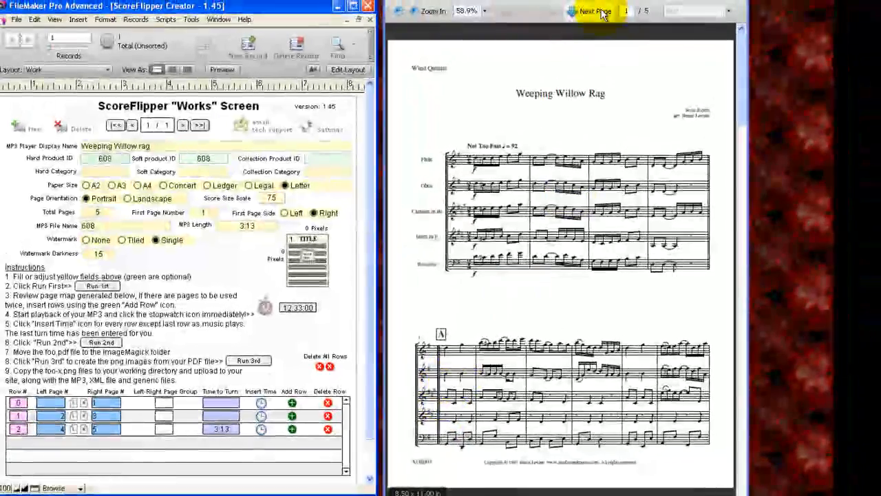
{"action": "left_click", "coordinate": [596, 15]}
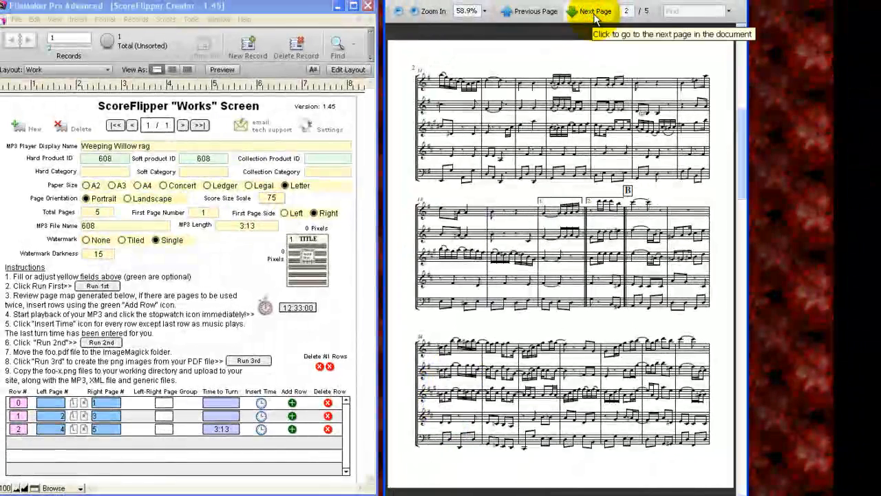
{"action": "left_click", "coordinate": [595, 12]}
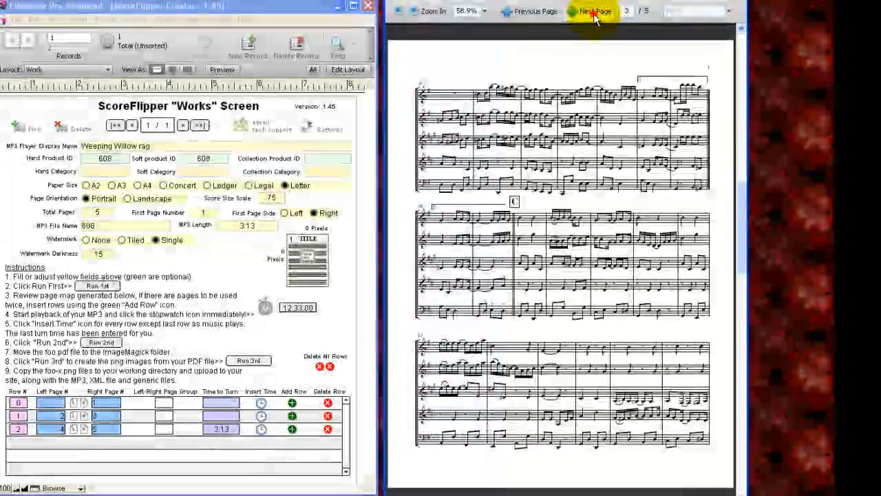
{"action": "left_click", "coordinate": [595, 13]}
{"action": "left_click", "coordinate": [595, 12]}
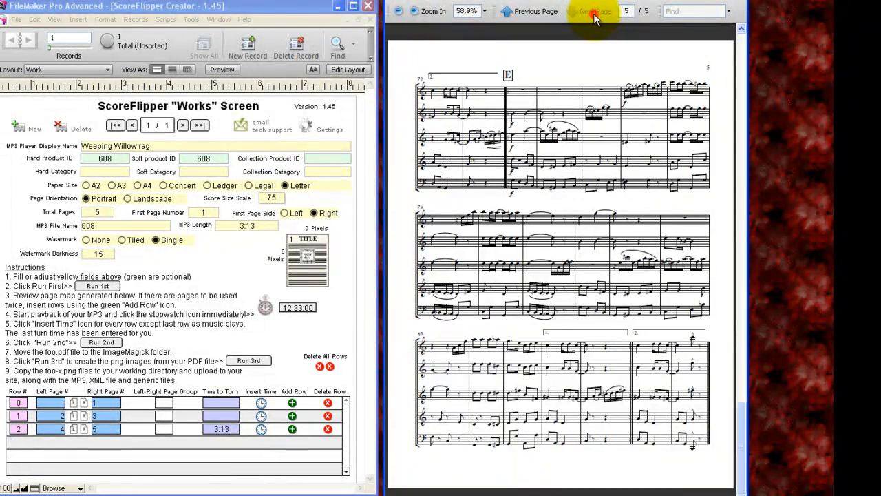
{"action": "left_click", "coordinate": [537, 12]}
{"action": "left_click", "coordinate": [537, 12]}
{"action": "left_click", "coordinate": [536, 12]}
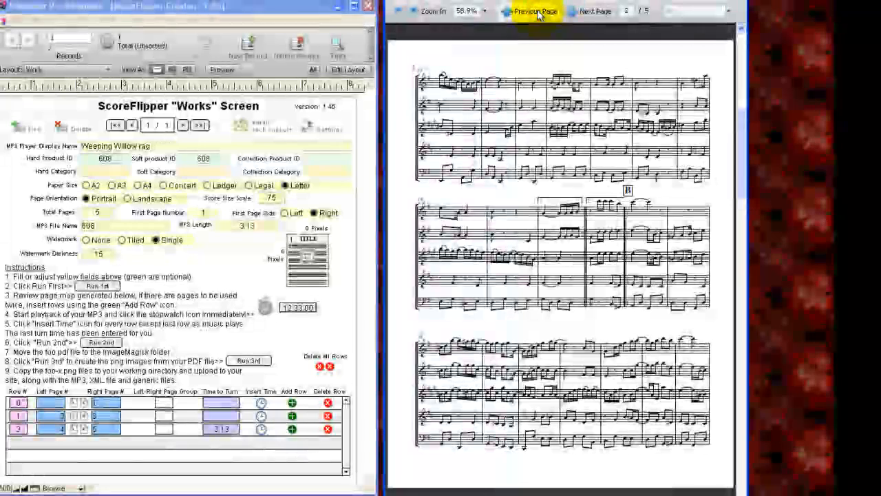
{"action": "left_click", "coordinate": [538, 12]}
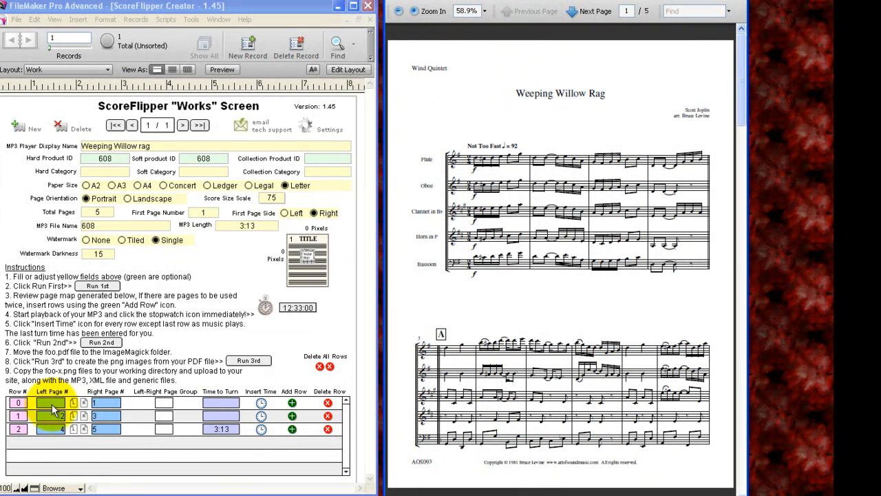
Insert an additional page-turn row numbered 2 into the page map
{"action": "left_click", "coordinate": [103, 407]}
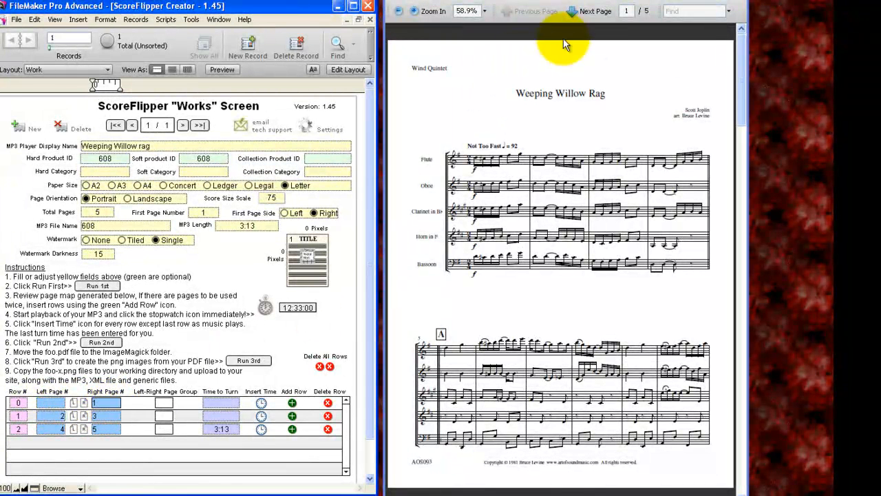
{"action": "left_click", "coordinate": [591, 12]}
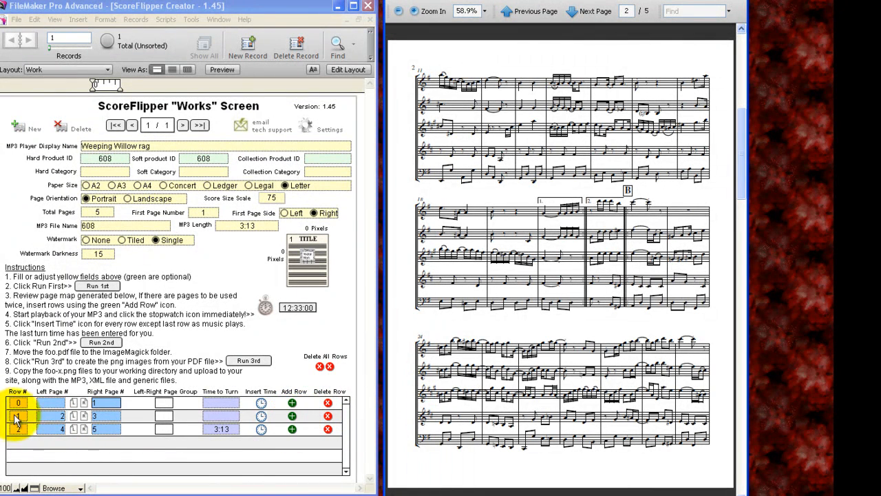
{"action": "left_click", "coordinate": [60, 417]}
{"action": "left_click", "coordinate": [97, 416]}
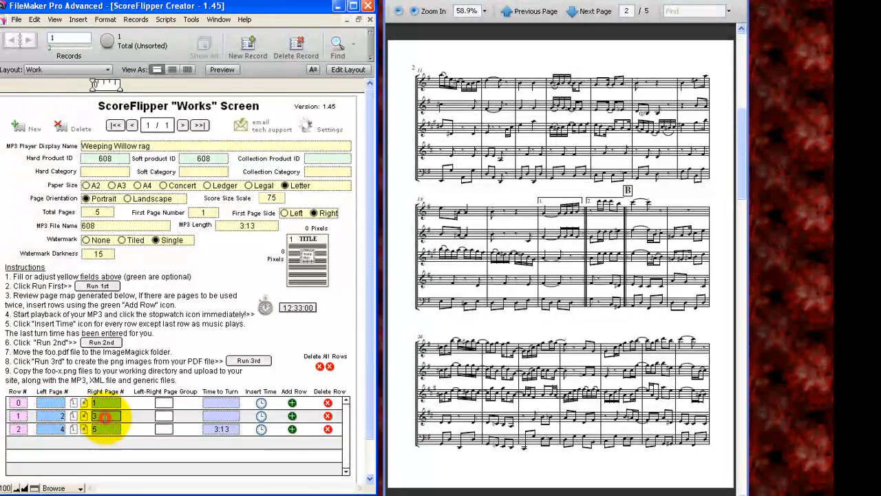
{"action": "left_click", "coordinate": [292, 430]}
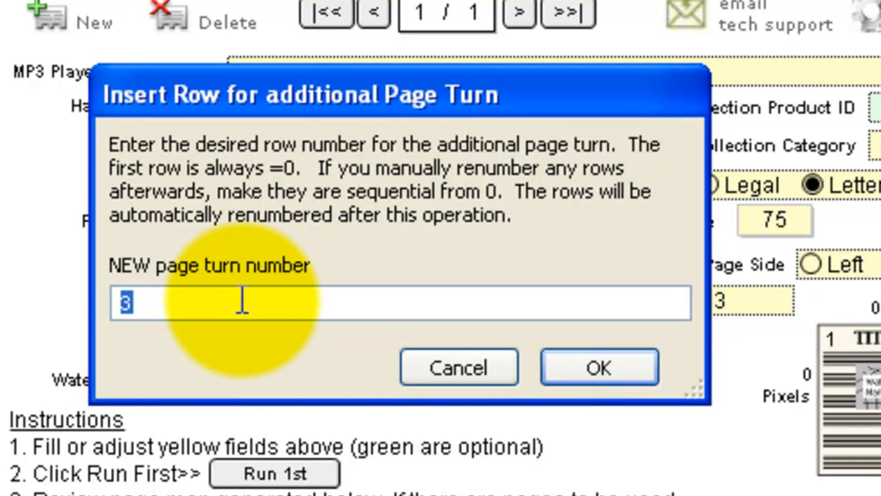
{"action": "left_click", "coordinate": [206, 295]}
{"action": "left_click_drag", "start_coordinate": [207, 296], "coordinate": [105, 298]}
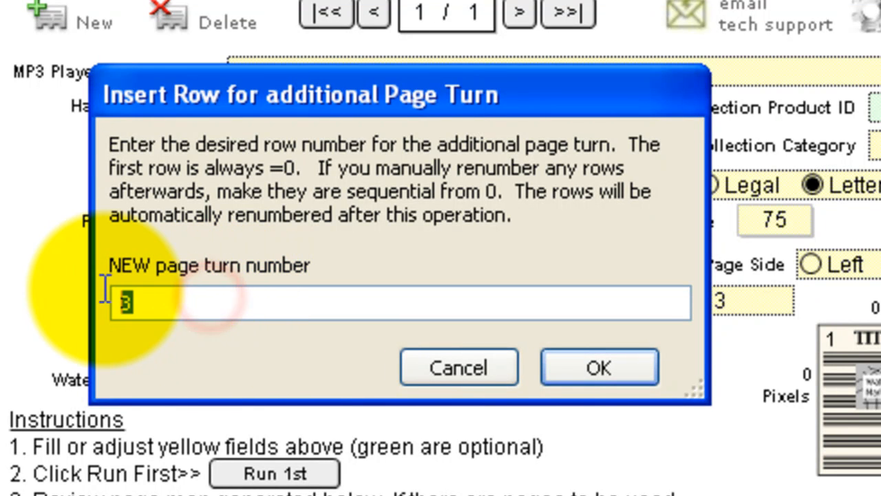
{"action": "type", "text": "2"}
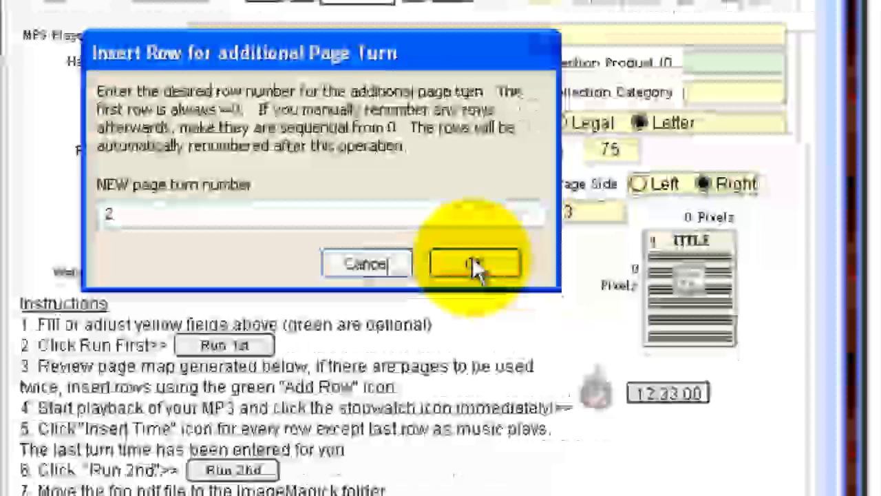
{"action": "left_click", "coordinate": [475, 265]}
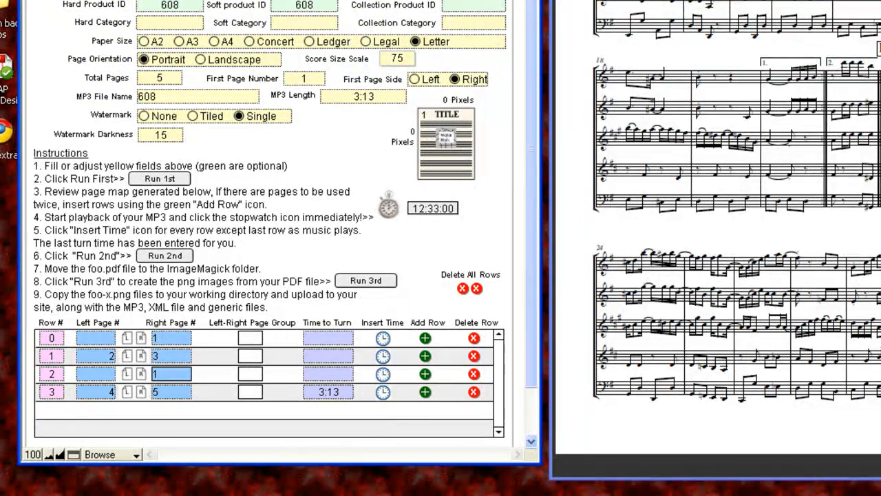
Insert another page-turn row numbered 3 and set its left page to 2 and right page to 3
{"action": "left_click", "coordinate": [757, 1]}
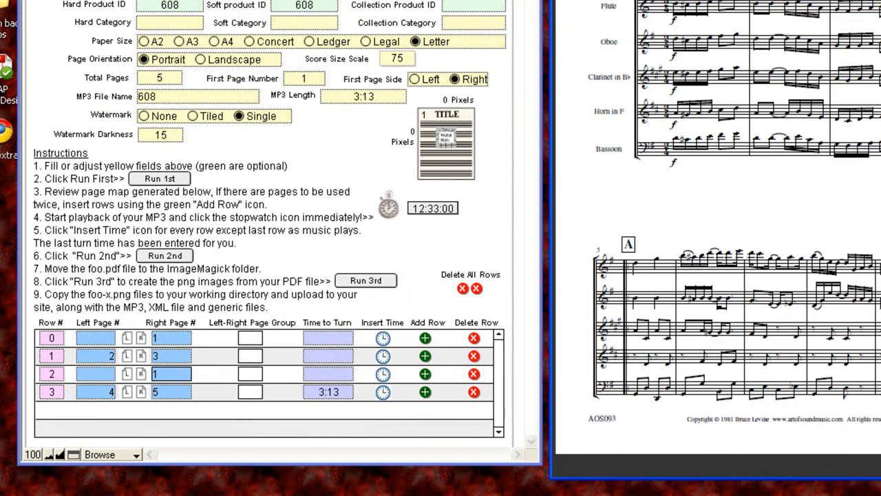
{"action": "key", "text": "Page_Down"}
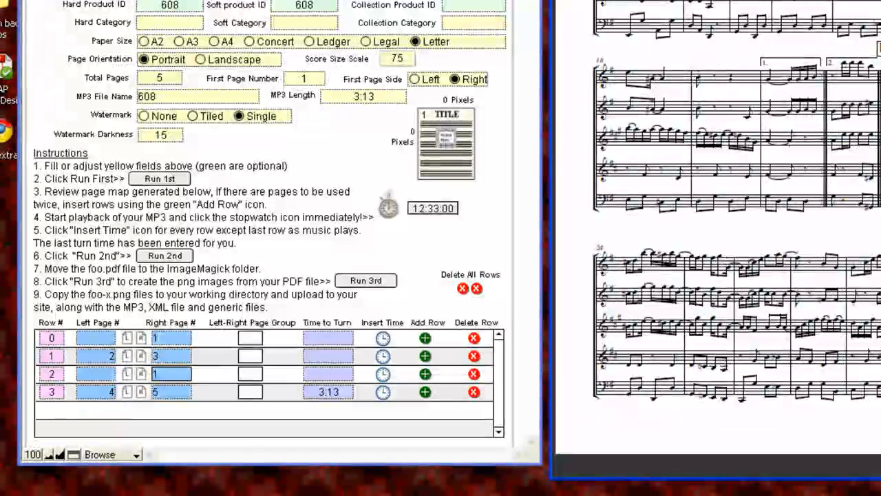
{"action": "left_click", "coordinate": [426, 393]}
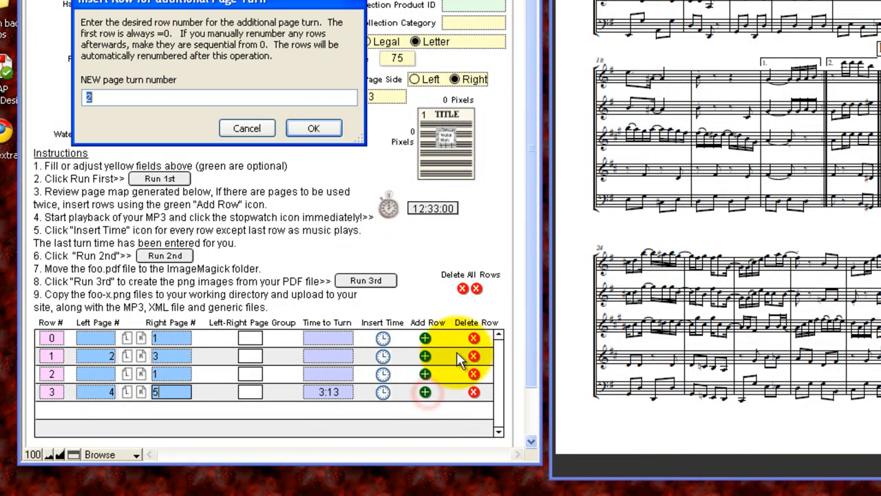
{"action": "type", "text": "3"}
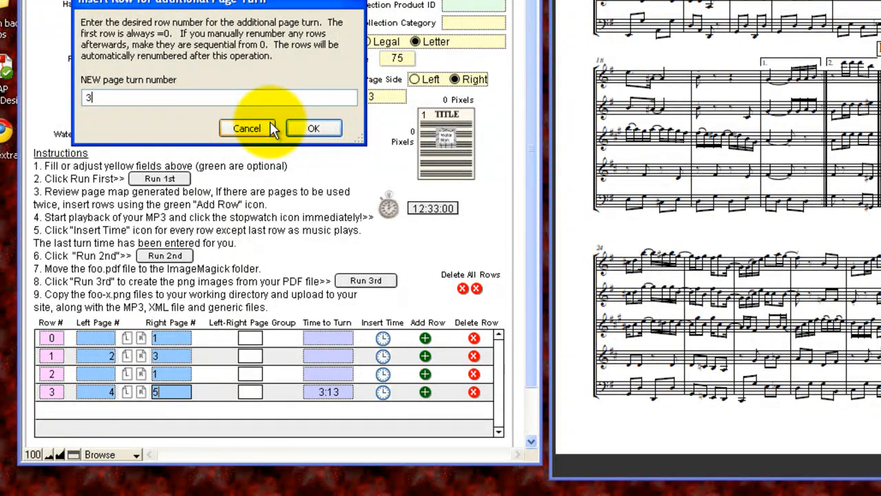
{"action": "left_click", "coordinate": [310, 128]}
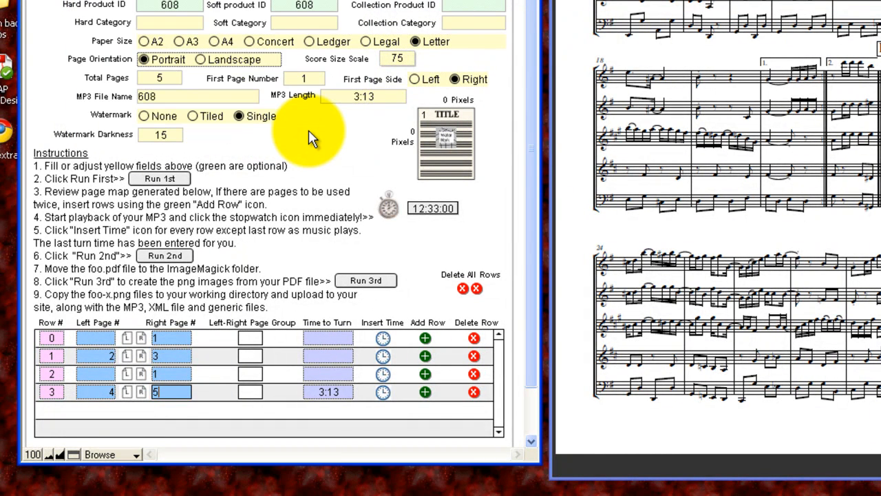
{"action": "left_click", "coordinate": [108, 398]}
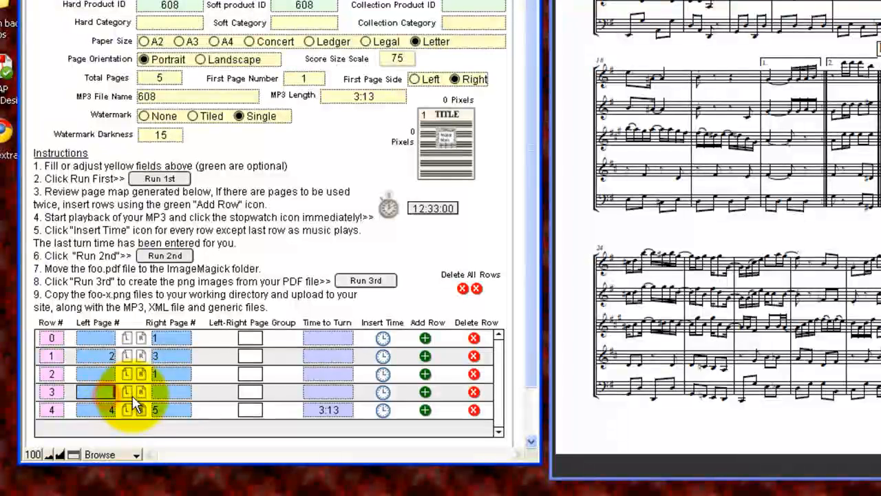
{"action": "left_click", "coordinate": [177, 392]}
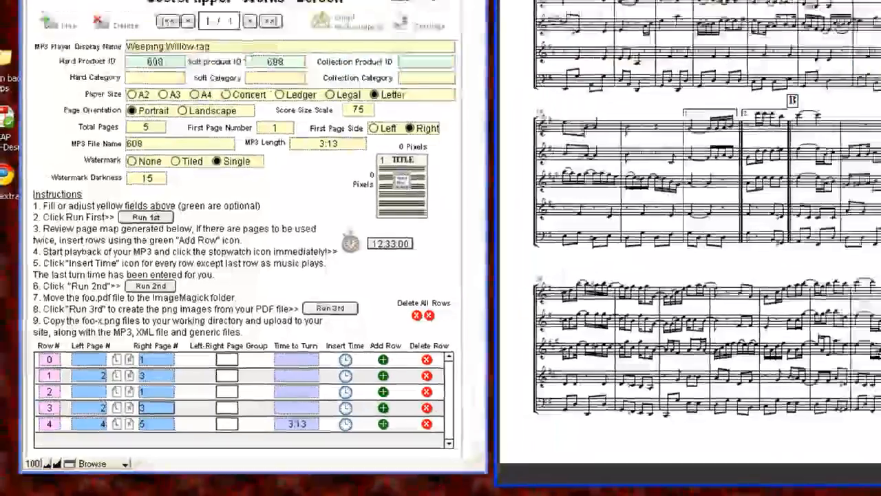
Page through the score PDF and return to its first page
{"action": "left_click", "coordinate": [591, 14]}
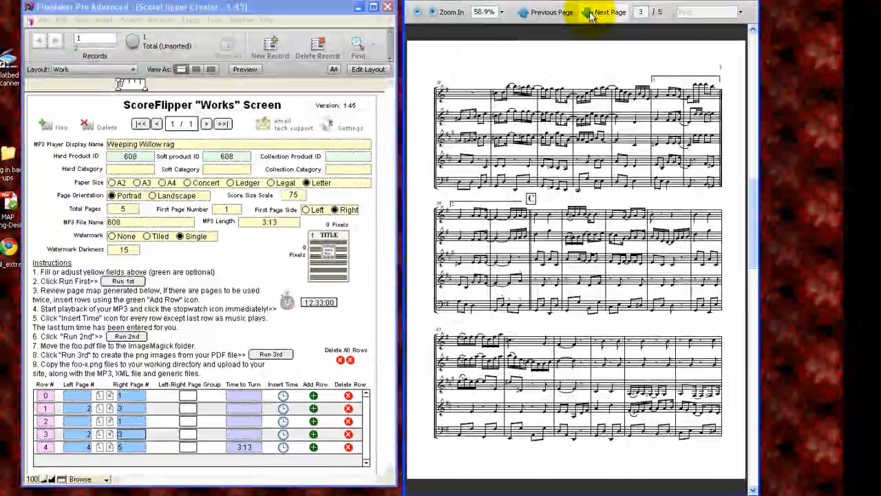
{"action": "left_click", "coordinate": [554, 13]}
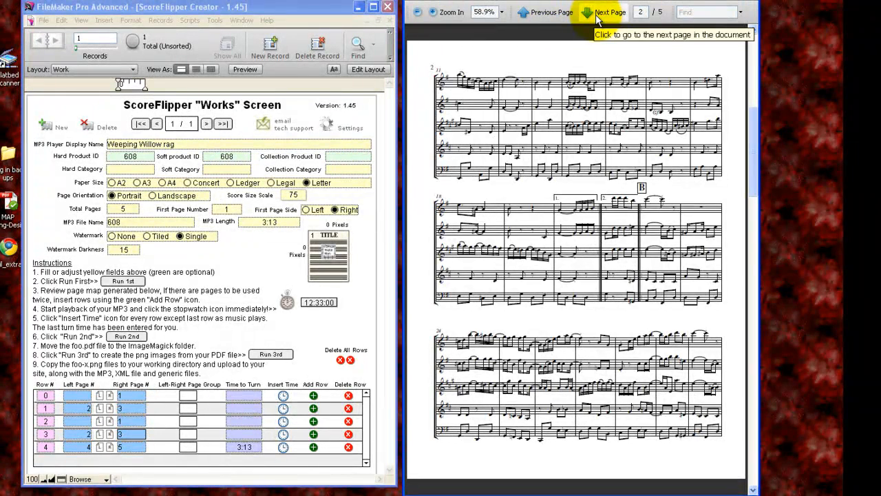
{"action": "left_click", "coordinate": [596, 18]}
{"action": "left_click", "coordinate": [597, 19]}
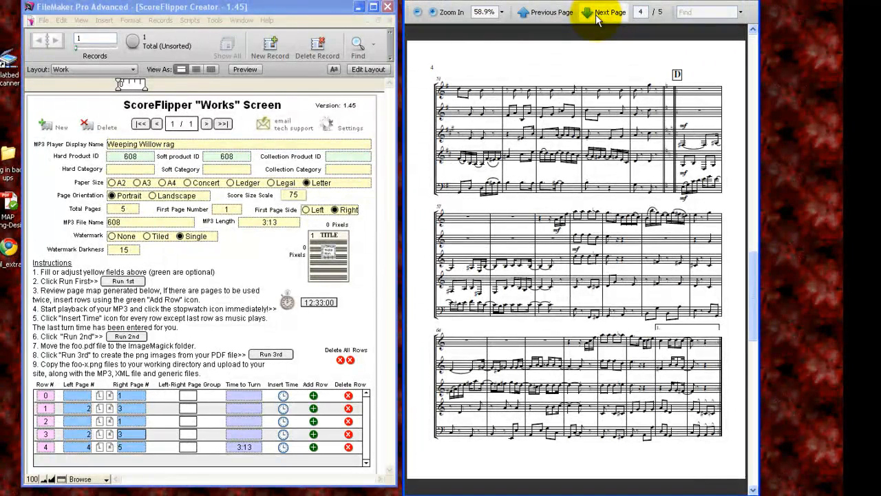
{"action": "left_click", "coordinate": [597, 19]}
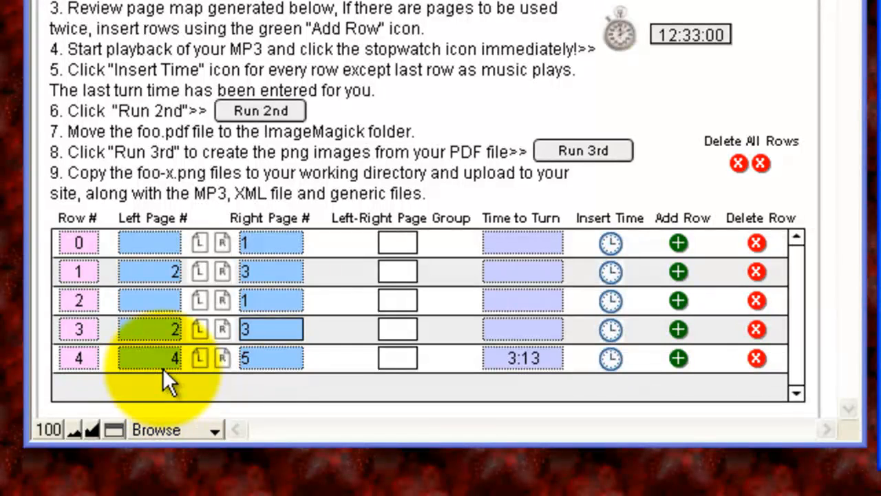
{"action": "left_click", "coordinate": [514, 241]}
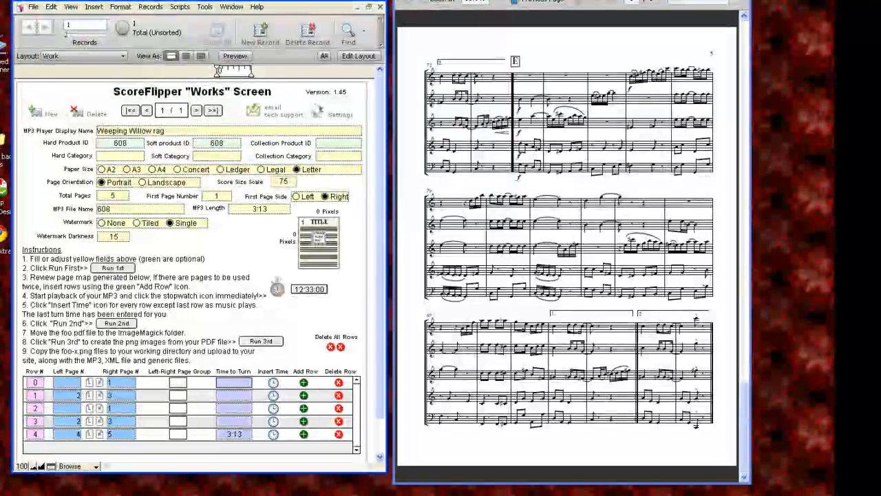
{"action": "left_click", "coordinate": [542, 2]}
{"action": "left_click", "coordinate": [543, 3]}
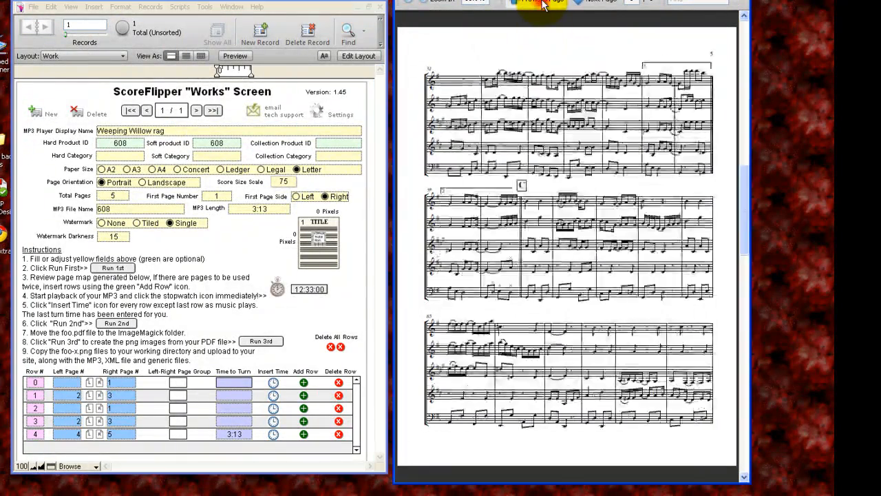
{"action": "left_click", "coordinate": [542, 3]}
{"action": "left_click", "coordinate": [542, 3]}
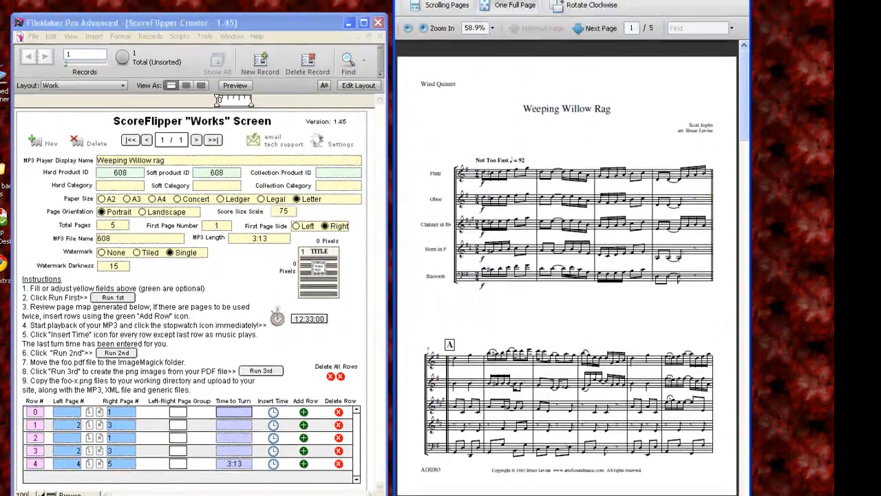
Switch to Windows Media Player, start playback of the 608 MP3 and start the stopwatch timer at the same moment
{"action": "key", "text": "alt+Tab"}
{"action": "left_click_drag", "start_coordinate": [488, 278], "coordinate": [417, 268]}
{"action": "left_click_drag", "start_coordinate": [518, 313], "coordinate": [359, 305]}
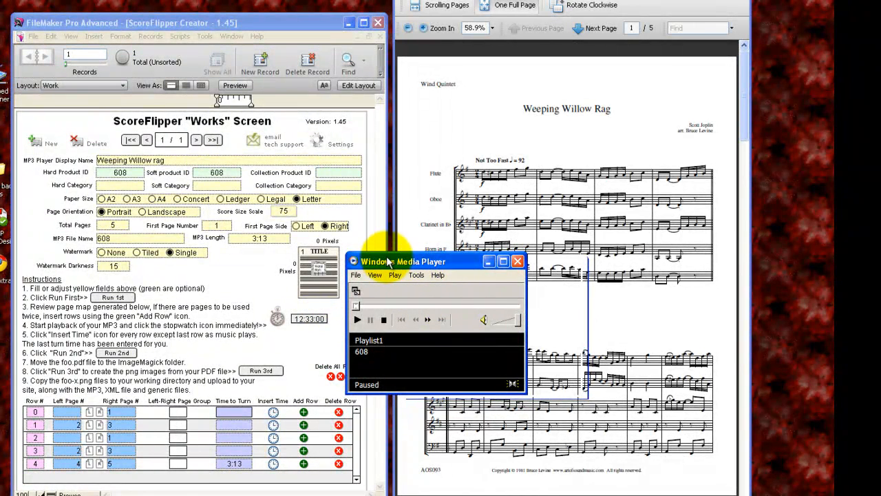
{"action": "left_click_drag", "start_coordinate": [388, 261], "coordinate": [378, 260]}
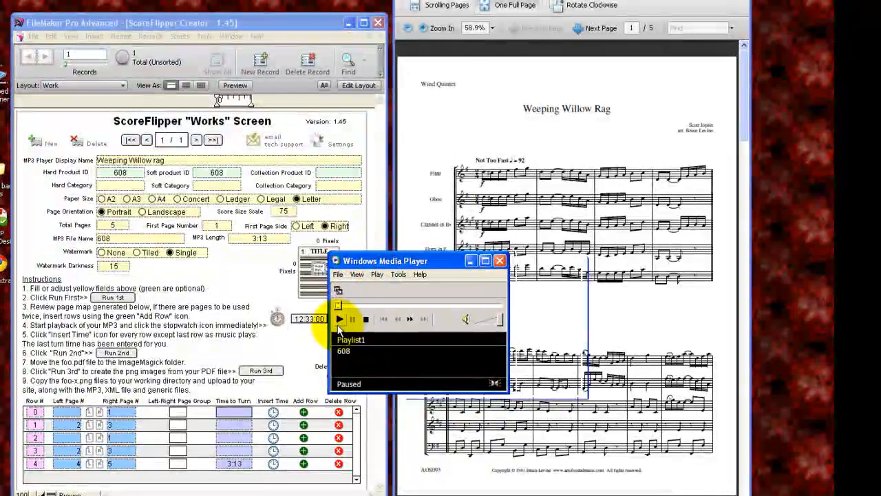
{"action": "left_click", "coordinate": [344, 318]}
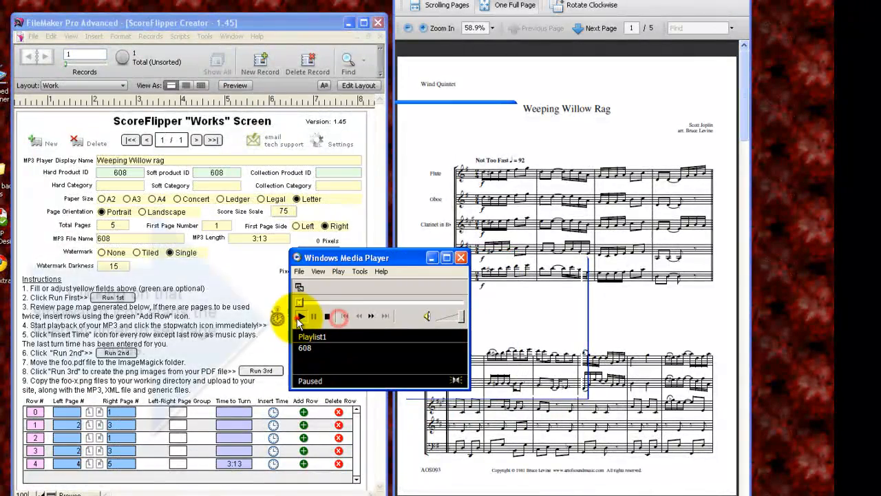
{"action": "left_click", "coordinate": [277, 317]}
{"action": "left_click_drag", "start_coordinate": [338, 261], "coordinate": [345, 15]}
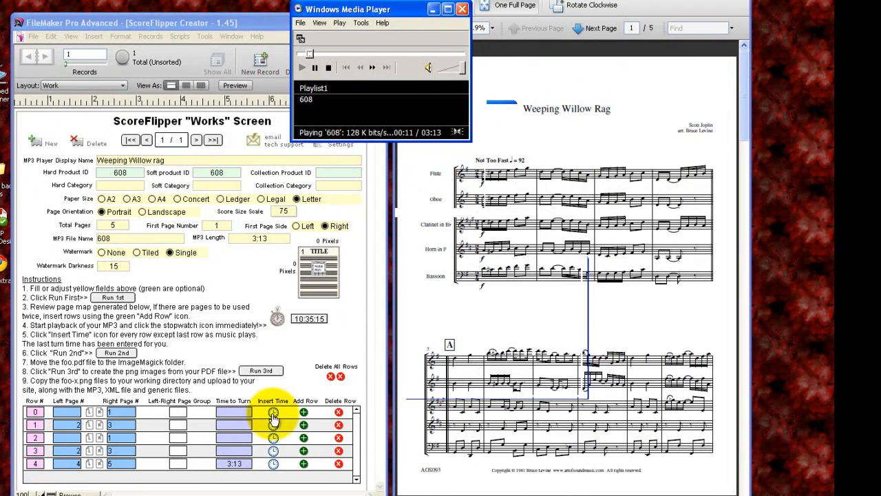
Insert the turn times for rows 0, 1 and 2 while flipping the score pages along with the music
{"action": "left_click", "coordinate": [273, 415]}
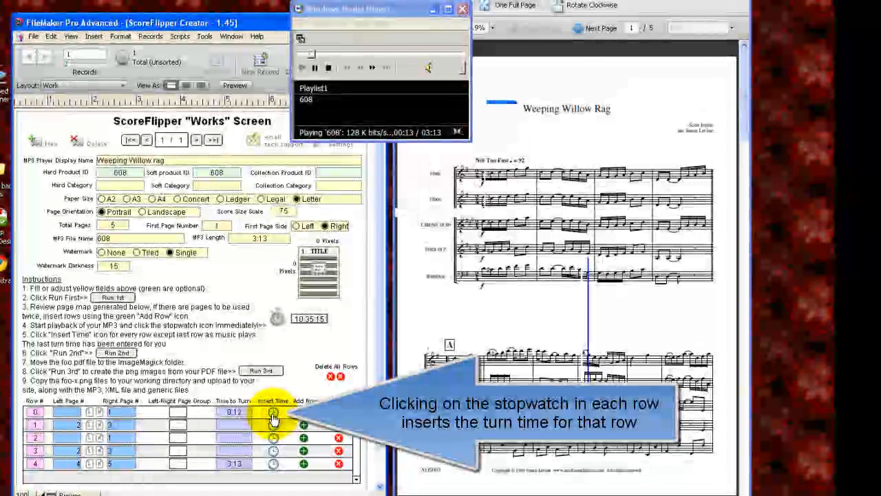
{"action": "left_click", "coordinate": [592, 29]}
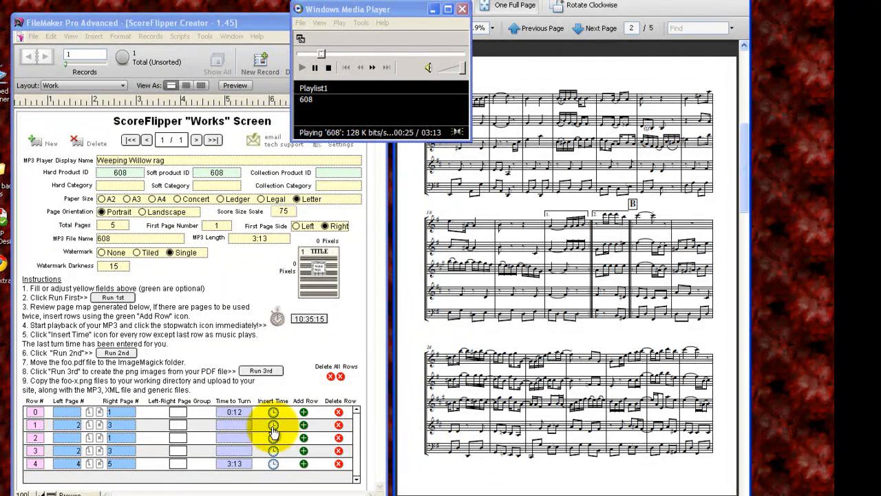
{"action": "left_click", "coordinate": [273, 430]}
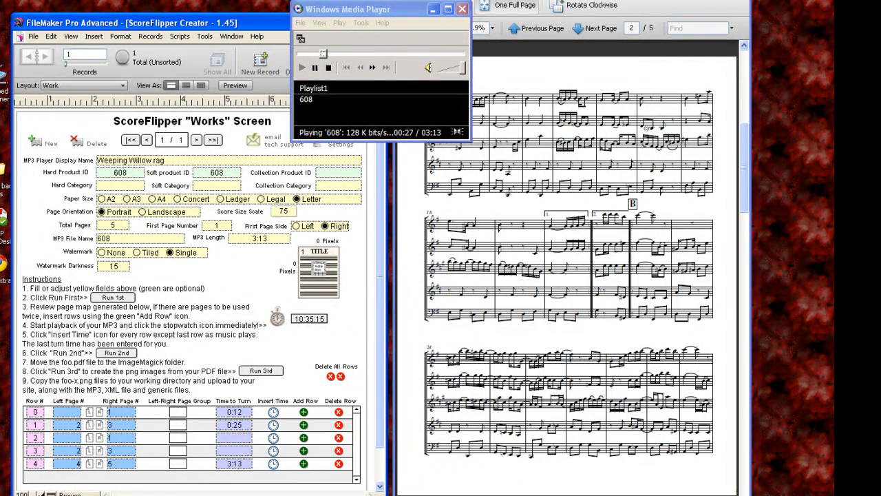
{"action": "left_click", "coordinate": [540, 28]}
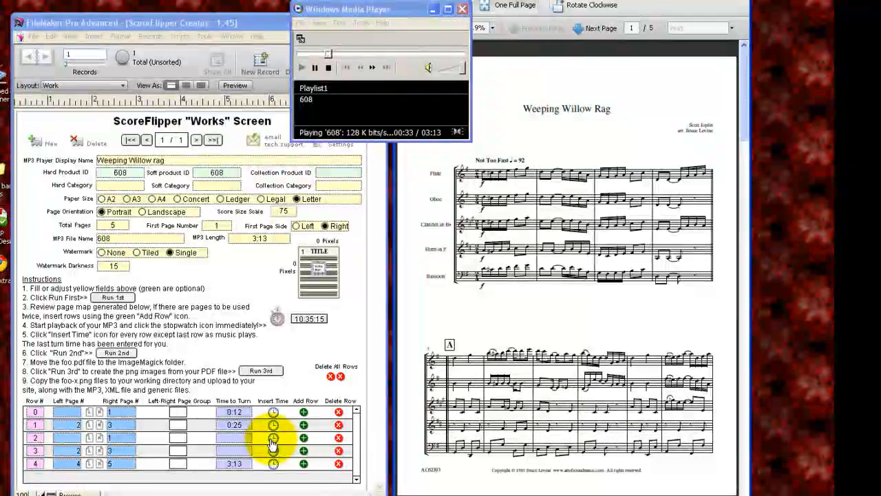
{"action": "left_click", "coordinate": [272, 438]}
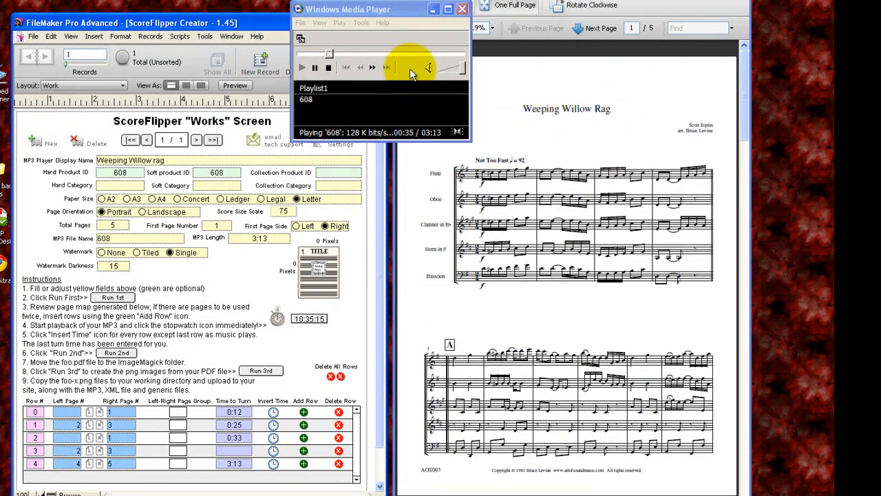
Insert the turn time for row 3 while following the score through to its last page
{"action": "left_click", "coordinate": [590, 28]}
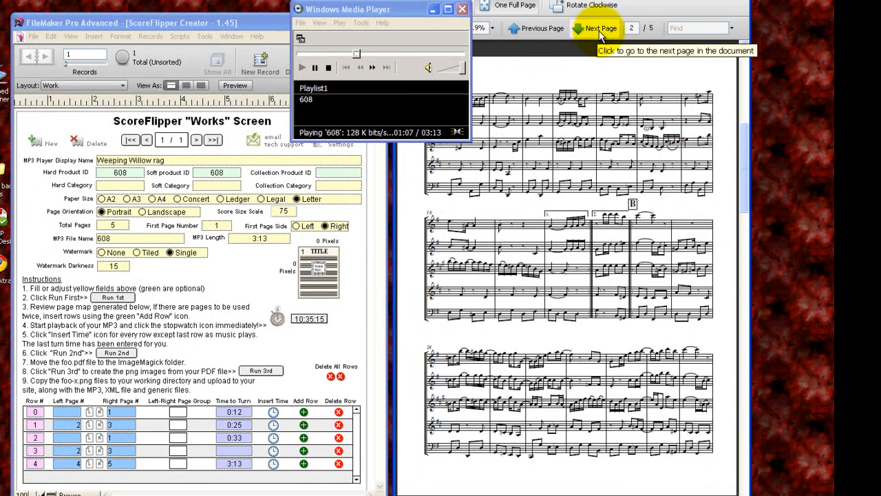
{"action": "left_click", "coordinate": [600, 33]}
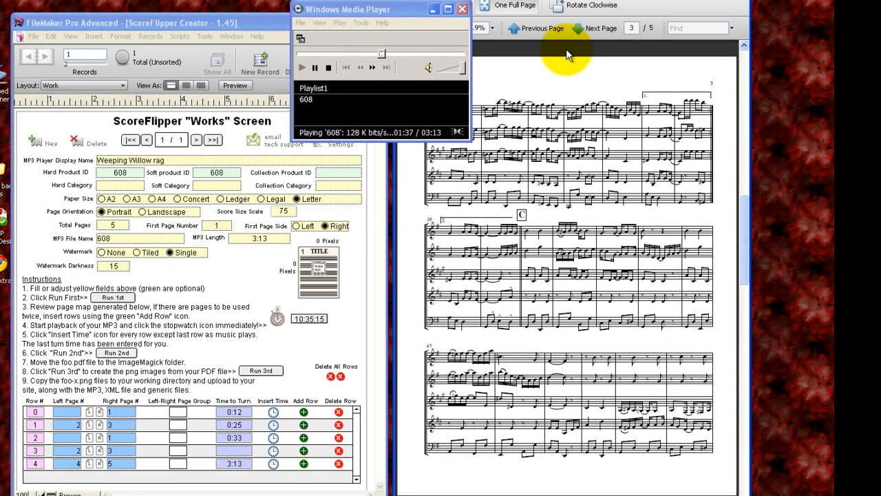
{"action": "left_click", "coordinate": [273, 451]}
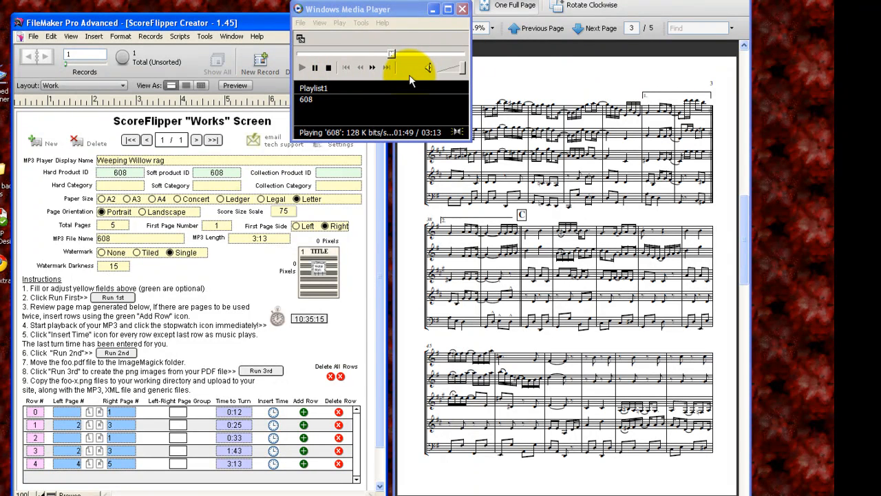
{"action": "left_click", "coordinate": [585, 28]}
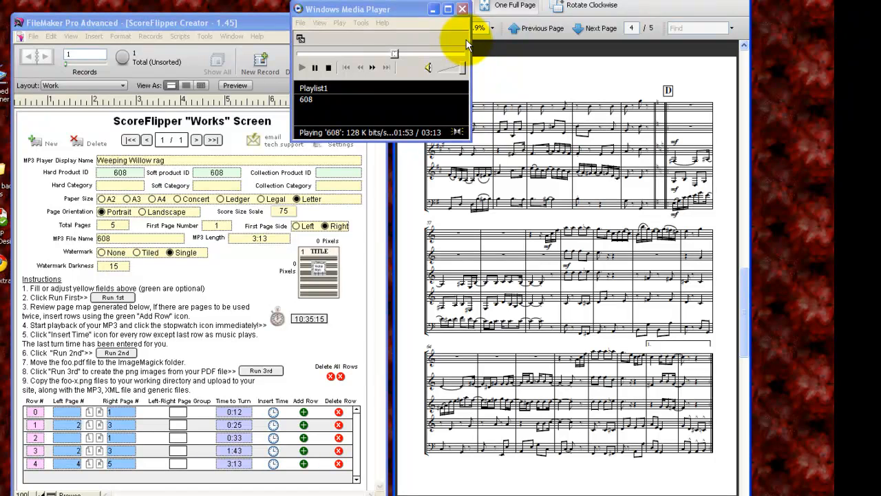
{"action": "left_click_drag", "start_coordinate": [385, 9], "coordinate": [316, 0]}
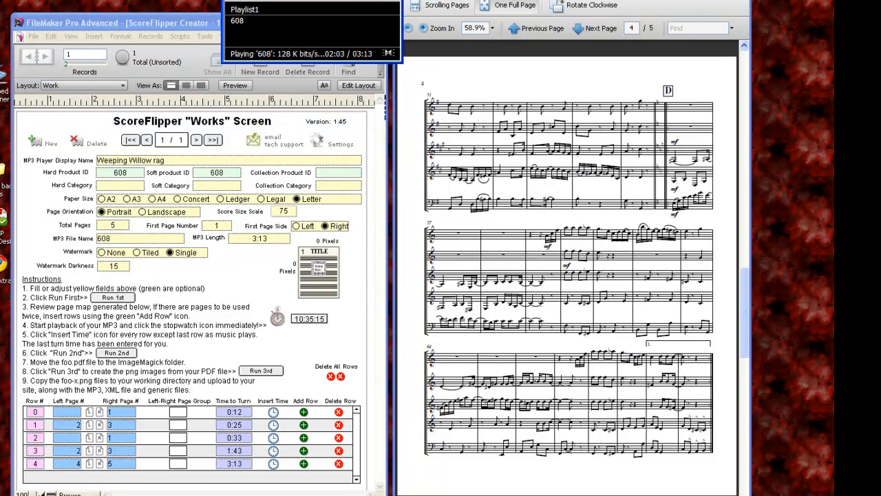
{"action": "left_click", "coordinate": [596, 31]}
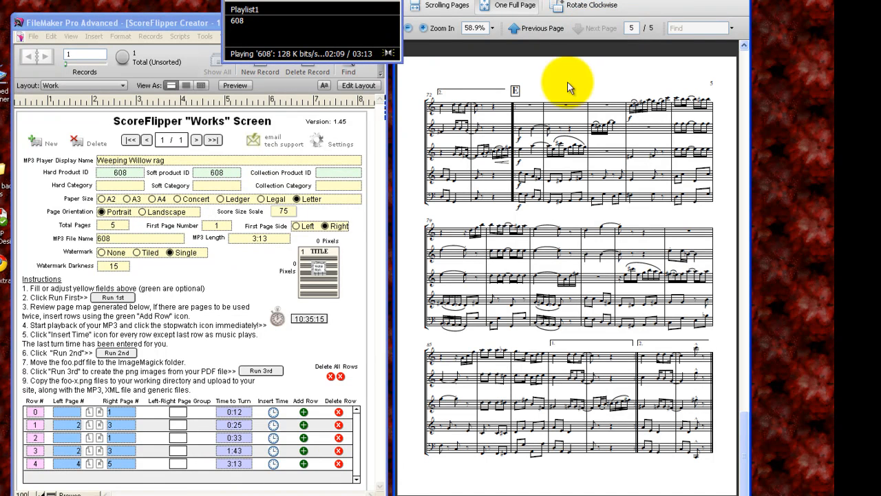
Review the recorded turn times in the page map and close the media player
{"action": "left_click", "coordinate": [235, 412]}
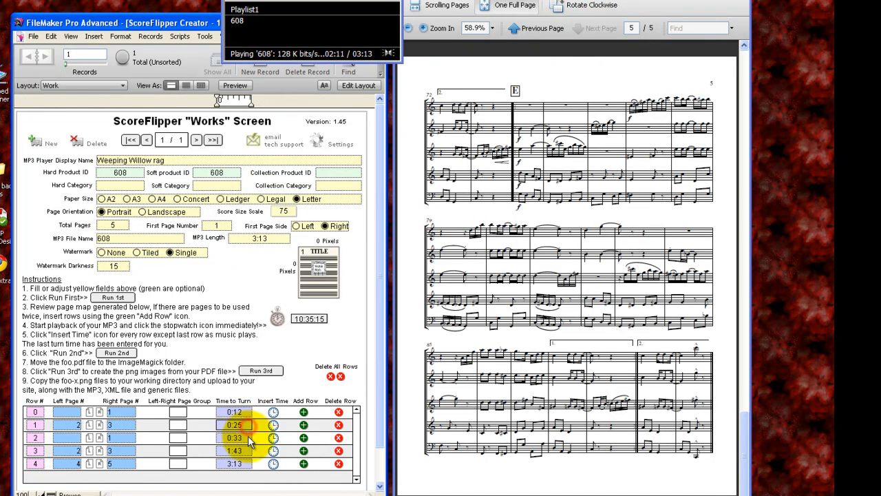
{"action": "left_click", "coordinate": [249, 464]}
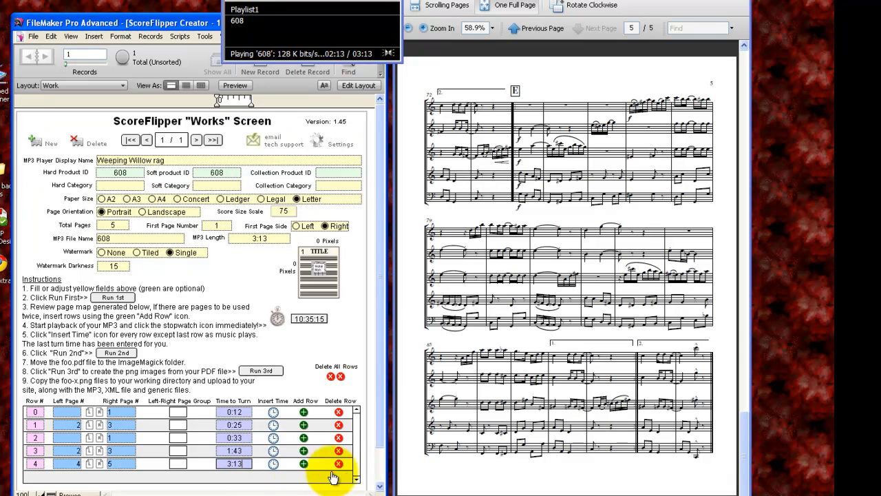
{"action": "left_click", "coordinate": [272, 1]}
{"action": "left_click", "coordinate": [393, 1]}
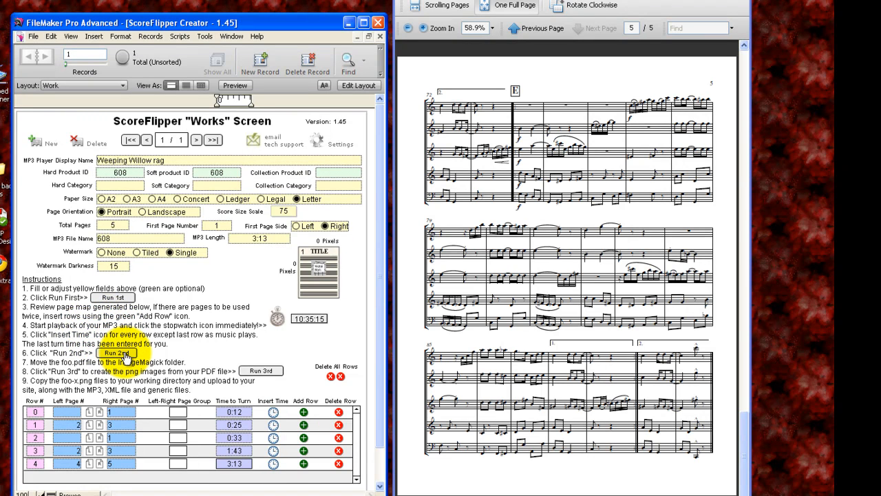
Run the second script to generate the ScoreFlipper XML file and dismiss the confirmation
{"action": "left_click", "coordinate": [125, 355]}
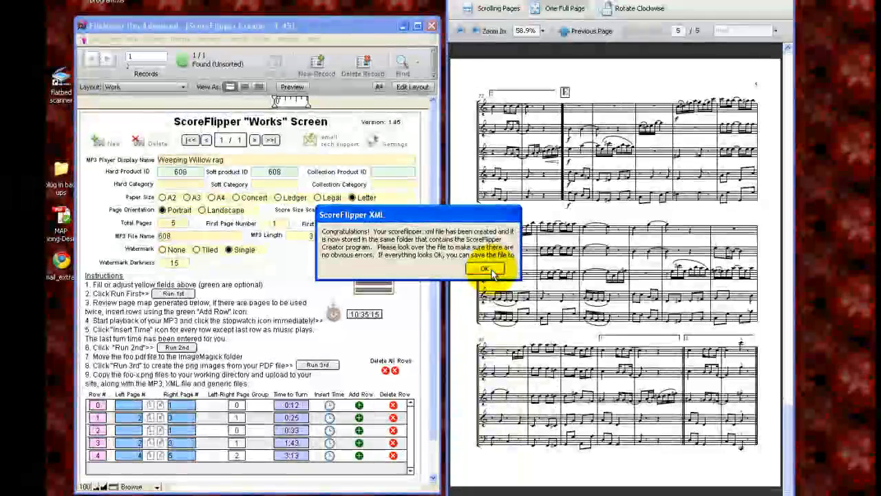
{"action": "left_click", "coordinate": [491, 273]}
Minimize the database window and copy scoreflipper.xml from the ScoreFlipper Creator folder
{"action": "left_click", "coordinate": [403, 26]}
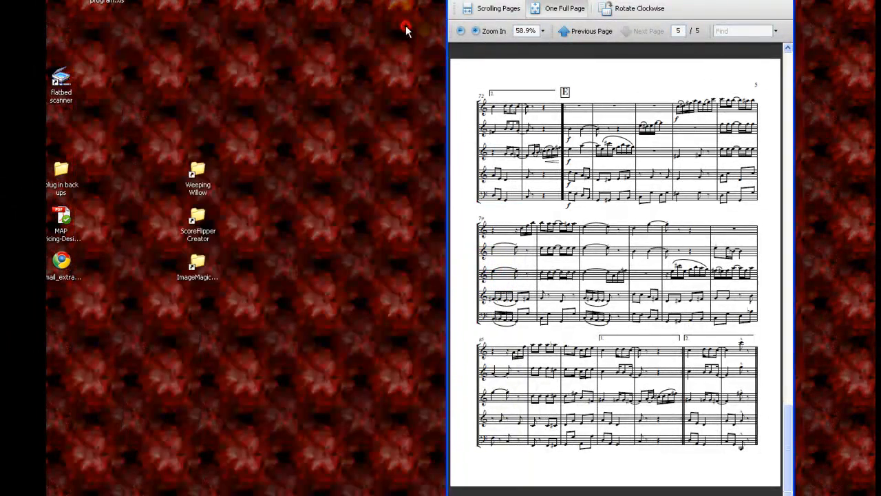
{"action": "double_click", "coordinate": [200, 219]}
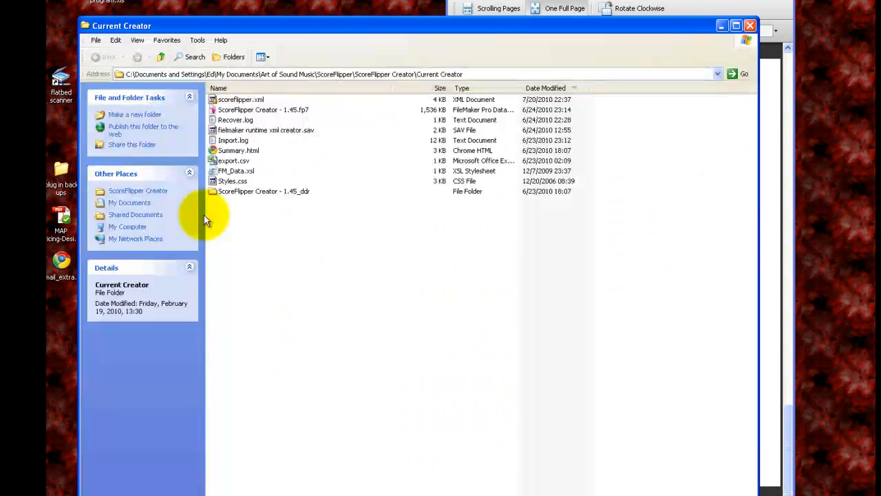
{"action": "left_click", "coordinate": [237, 100]}
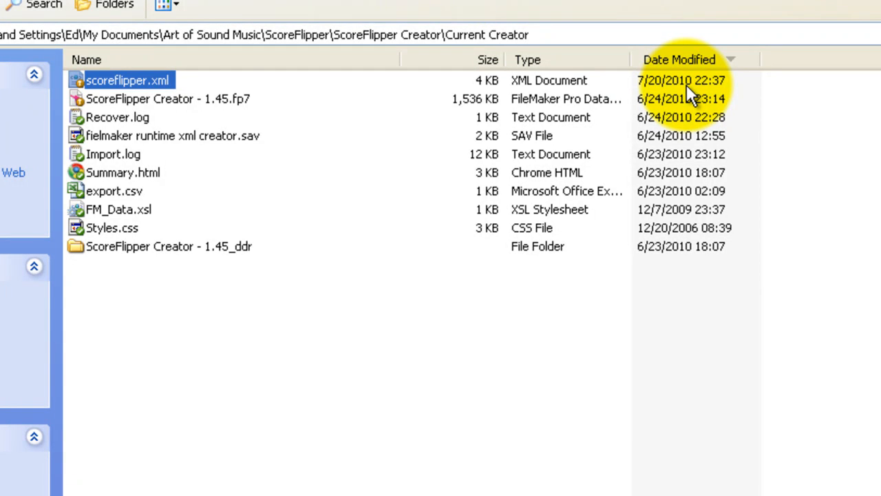
{"action": "right_click", "coordinate": [137, 79]}
{"action": "left_click", "coordinate": [283, 321]}
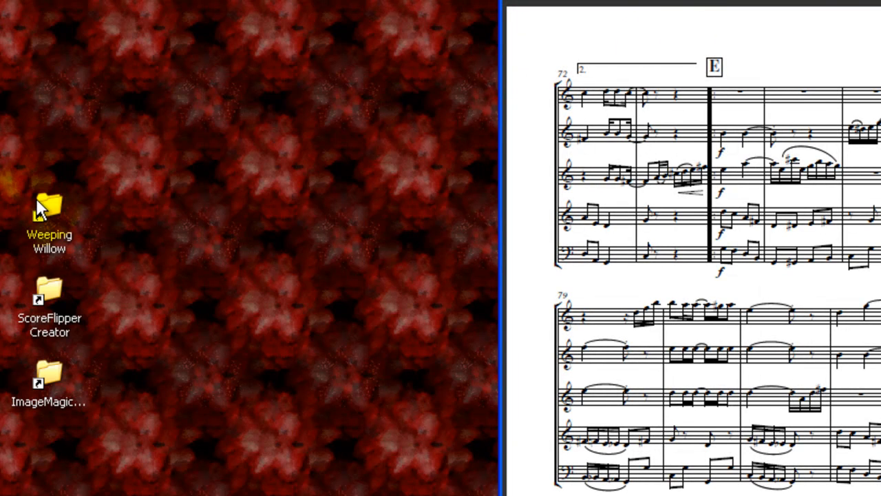
Paste the copied scoreflipper.xml into the Weeping Willow folder
{"action": "double_click", "coordinate": [49, 207]}
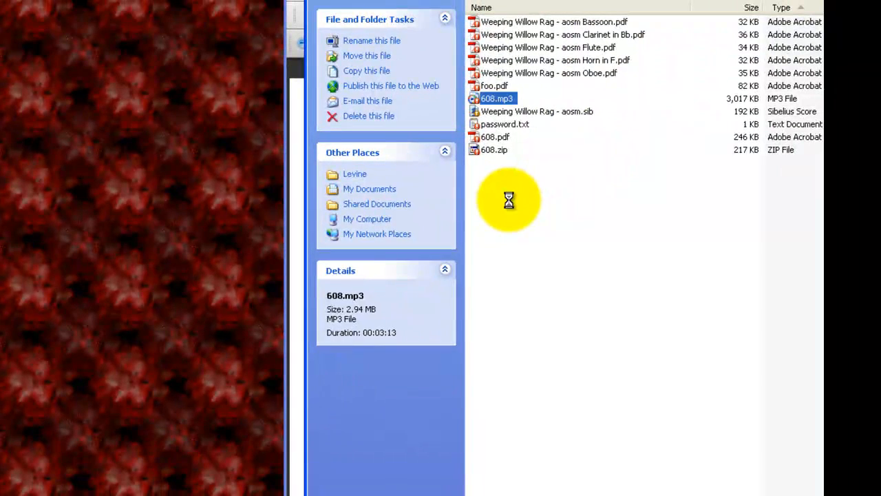
{"action": "right_click", "coordinate": [509, 199]}
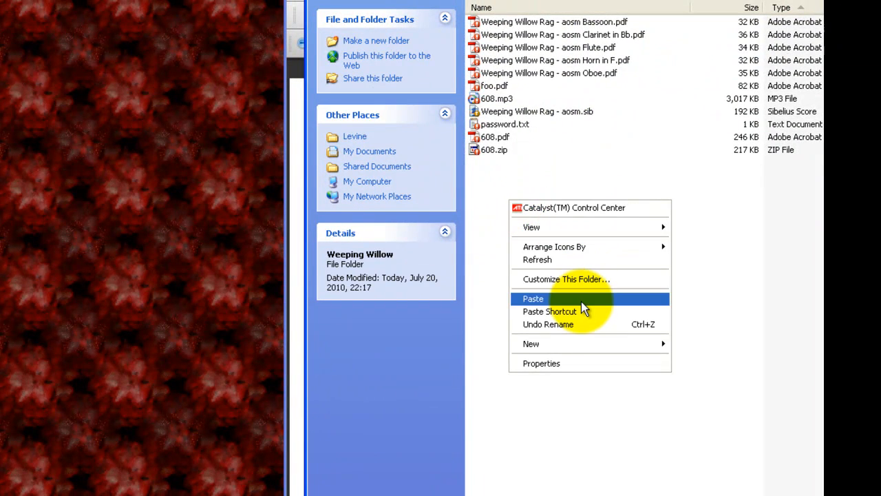